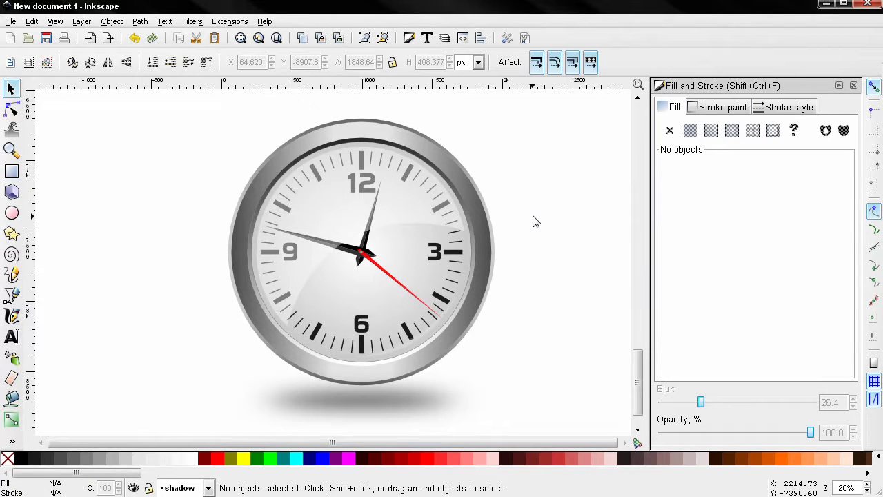
- Pan the 20% view of the clock drawing slightly up and to the left
mouse_move(532, 220)
left_mouse_down()
mouse_move(517, 213)
mouse_move(578, 214)
mouse_move(517, 214)
left_mouse_up()
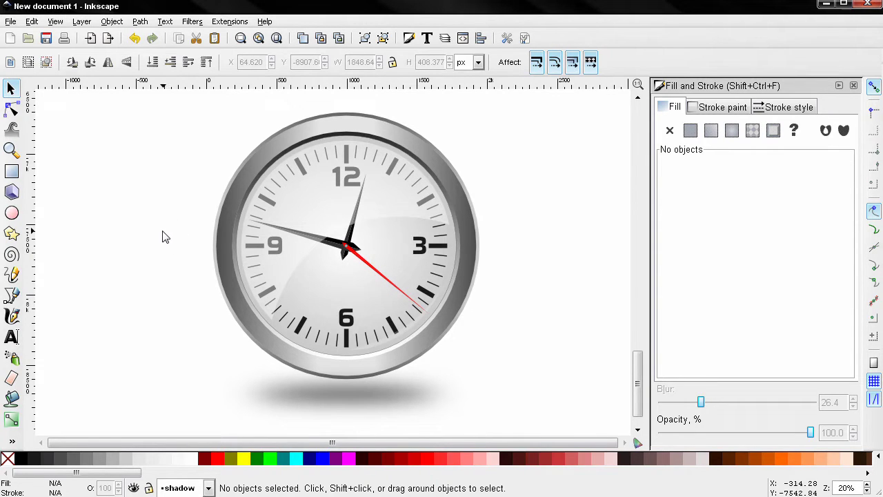
- Inspect the path nodes of the numeral 3 with the Node tool
left_click(11, 108)
left_click(421, 245)
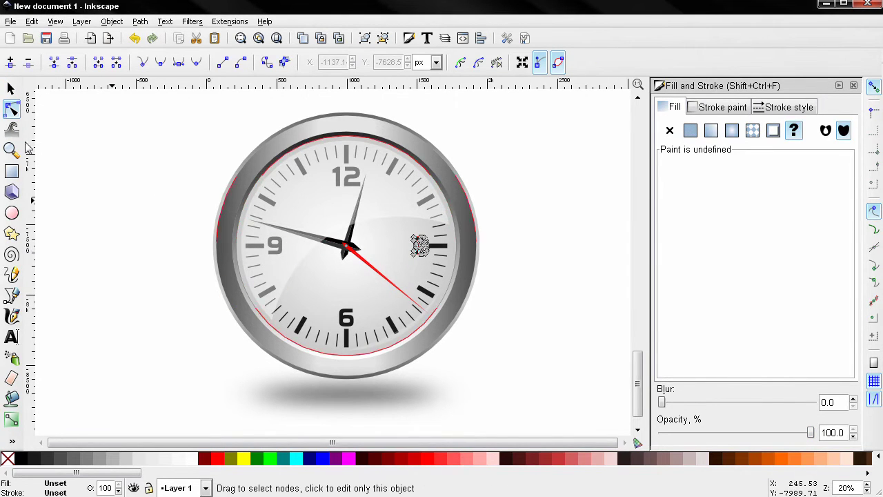
left_click(10, 90)
- Draw a rectangle left of the clock, convert it to a path and select its corner nodes
left_click(11, 171)
left_click_drag(58, 174, 163, 322)
left_click(11, 109)
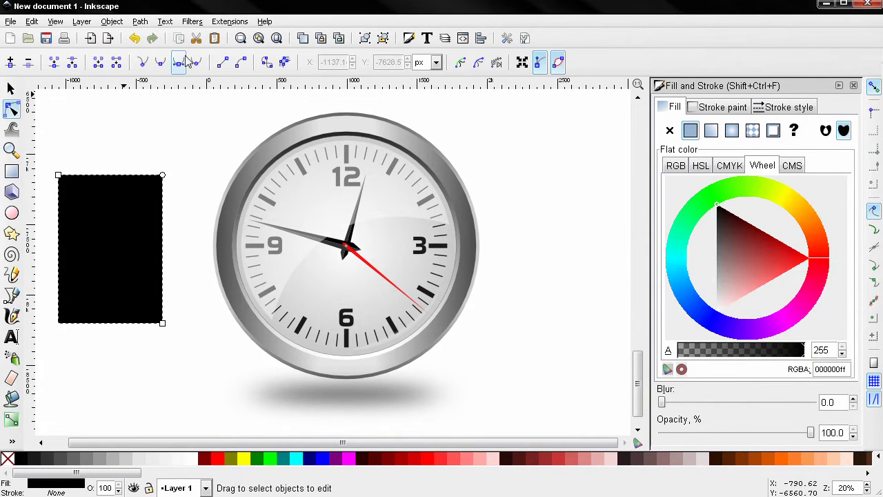
left_click(243, 62)
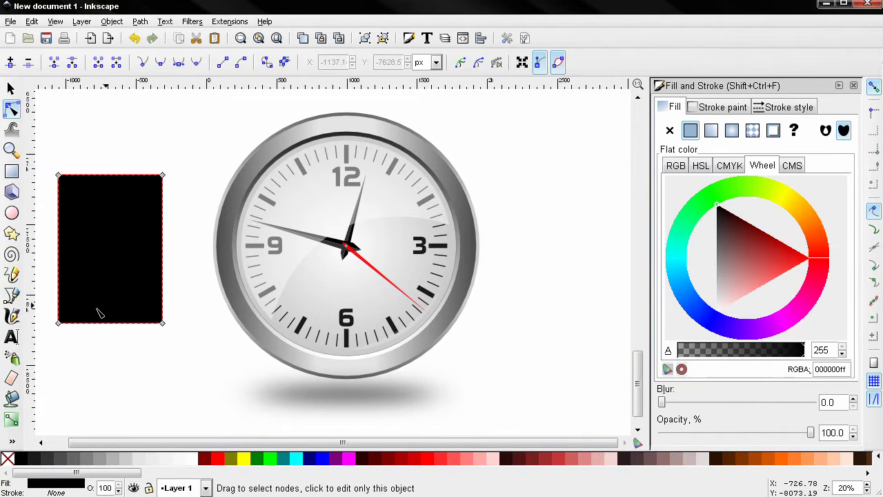
left_click_drag(53, 161, 185, 388)
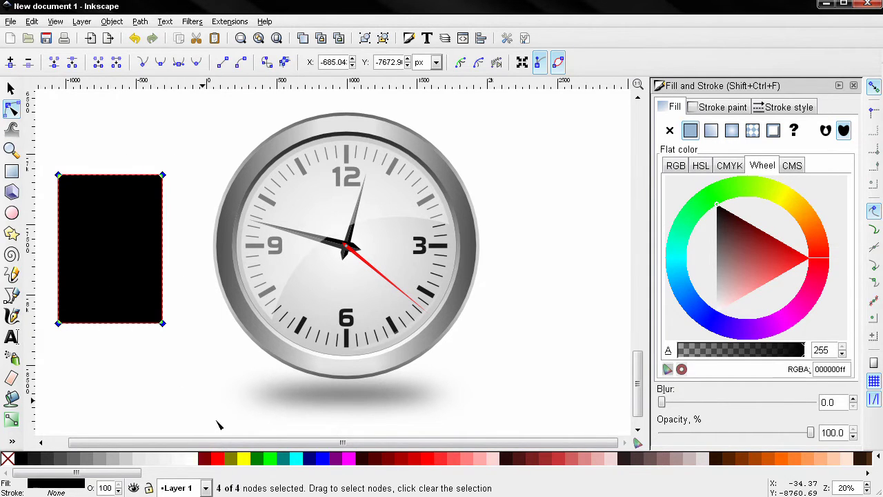
- Insert midpoint nodes and pull the right-middle node inward to notch the shape
left_click(11, 62)
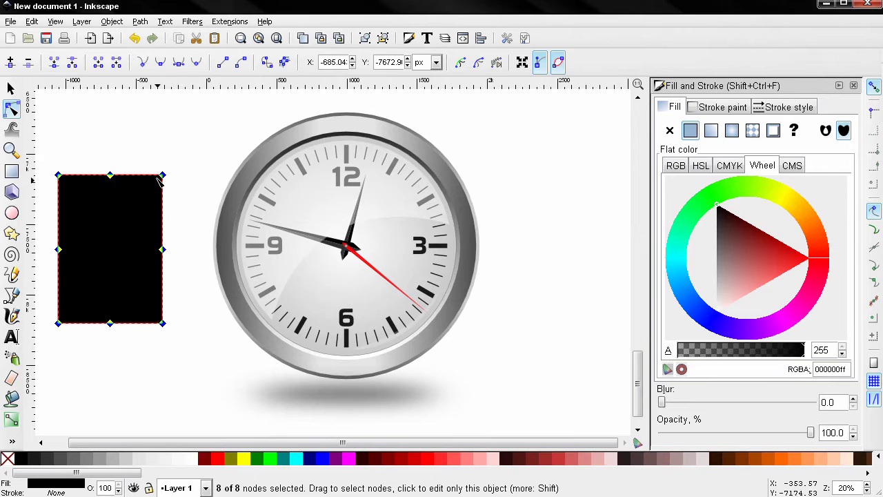
left_click(164, 250)
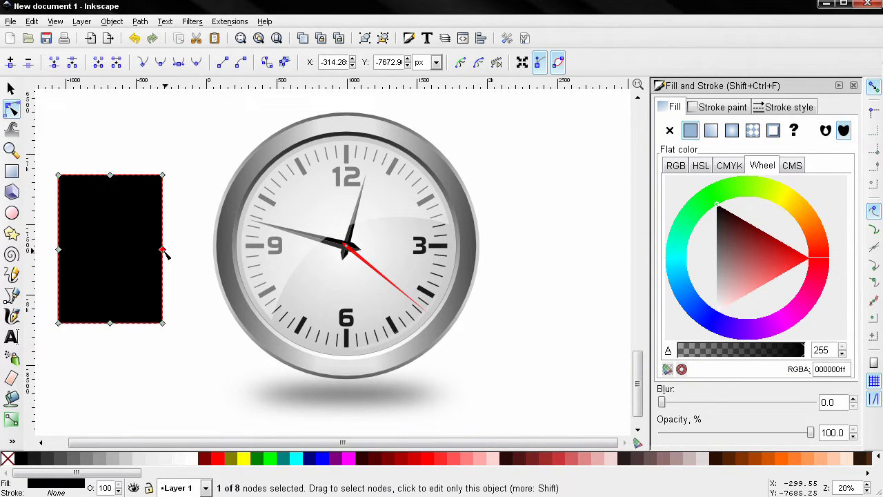
left_click_drag(164, 250, 88, 249)
- Reselect the notched shape and undo the notch, restoring the plain rectangle
key("s")
key("Escape")
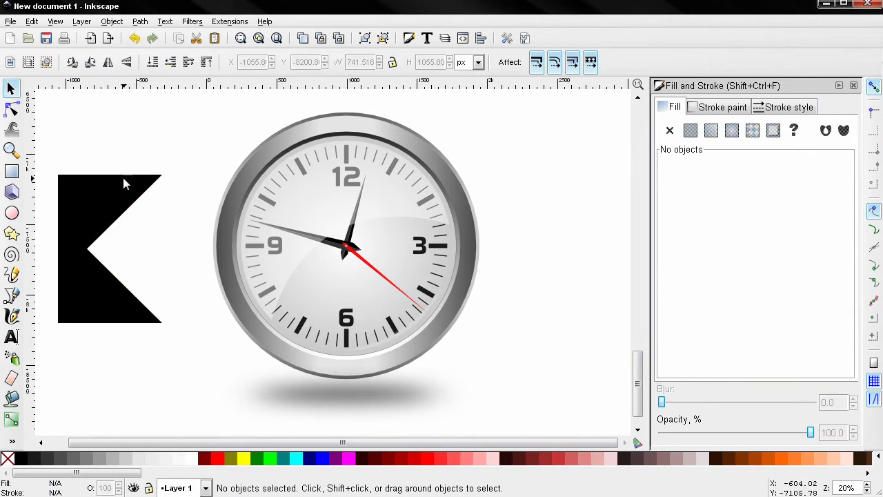
left_click(11, 109)
left_click(95, 201)
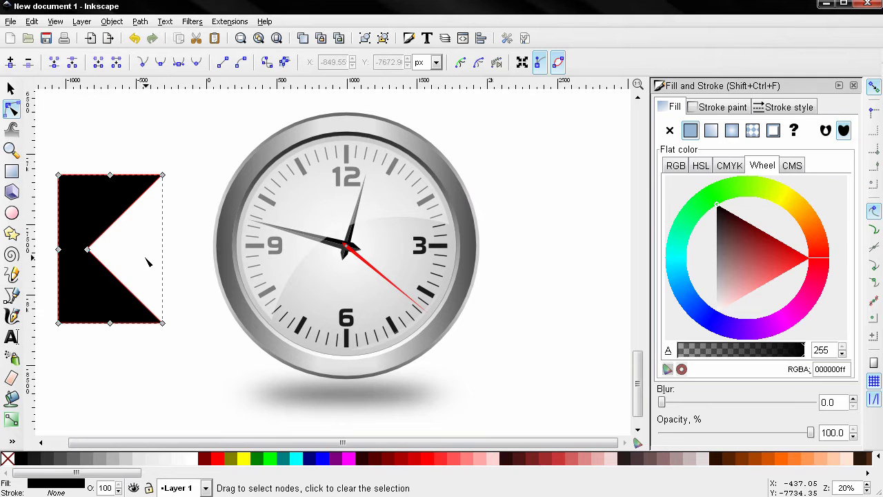
key("ctrl+z")
- Add one new node on the right edge, drag it inward to notch the shape, then deselect
left_click_drag(138, 162, 189, 359)
left_click(10, 62)
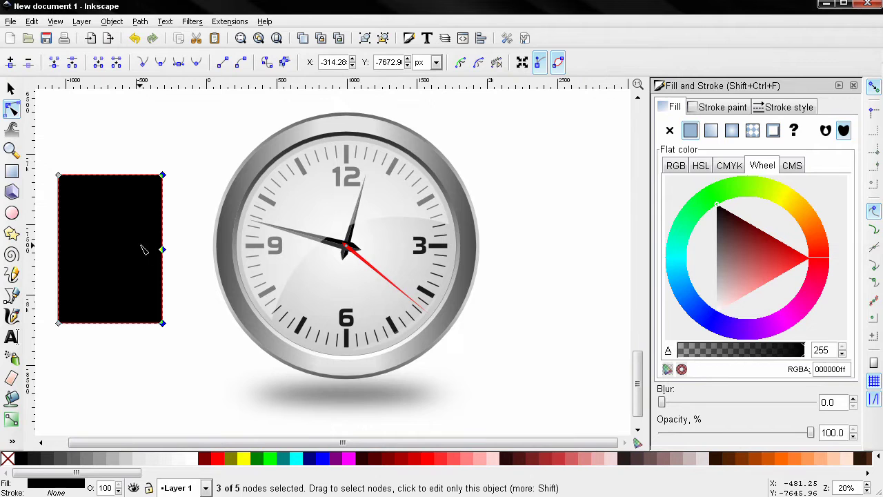
left_click(163, 250)
left_click_drag(163, 250, 89, 249)
left_click(11, 89)
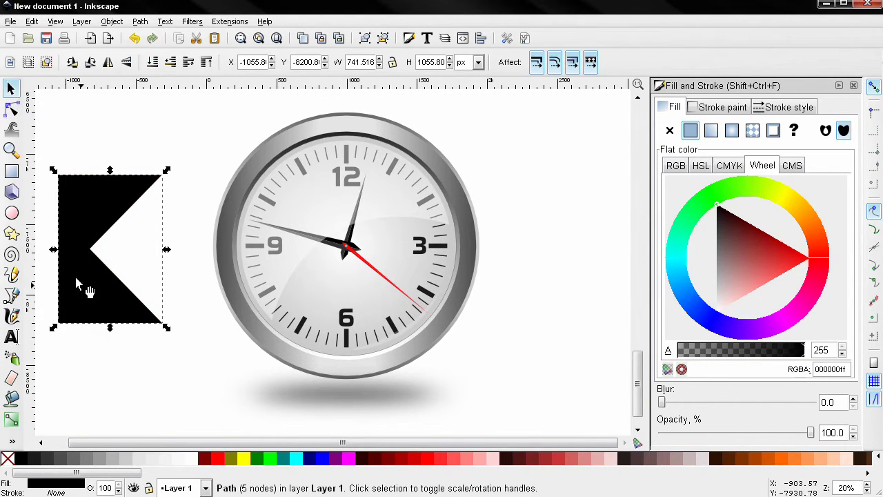
left_click(11, 109)
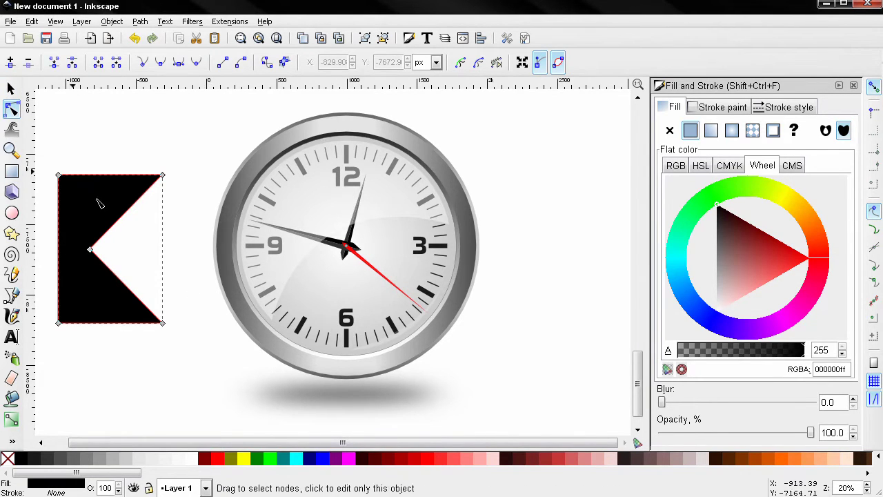
left_click(11, 88)
left_click(499, 312)
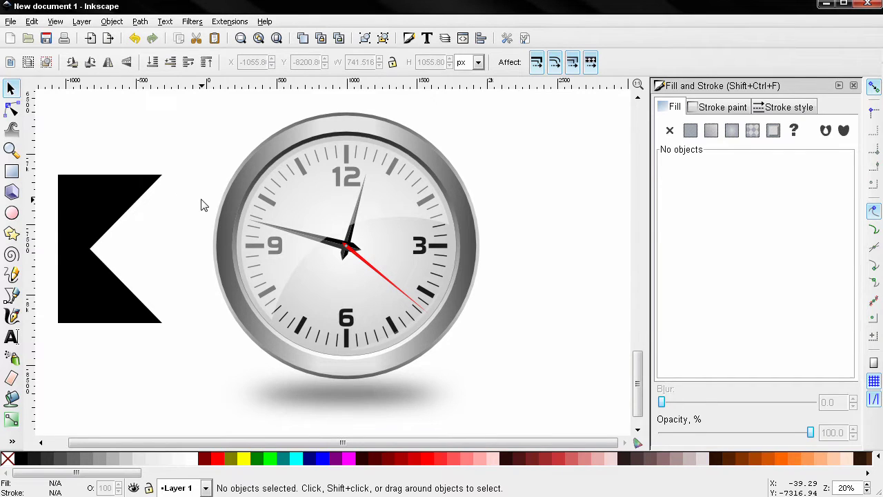
- Select the blurred shadow under the clock to check its blur, then deselect it
left_click(192, 22)
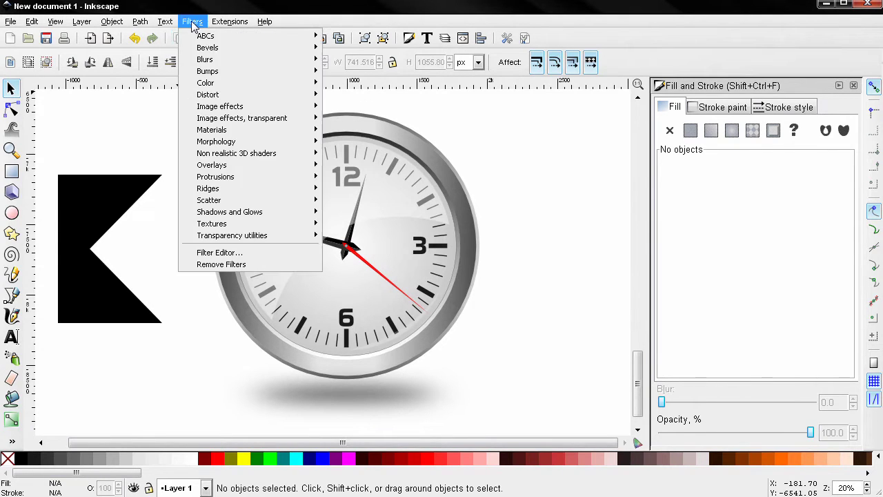
left_click(530, 238)
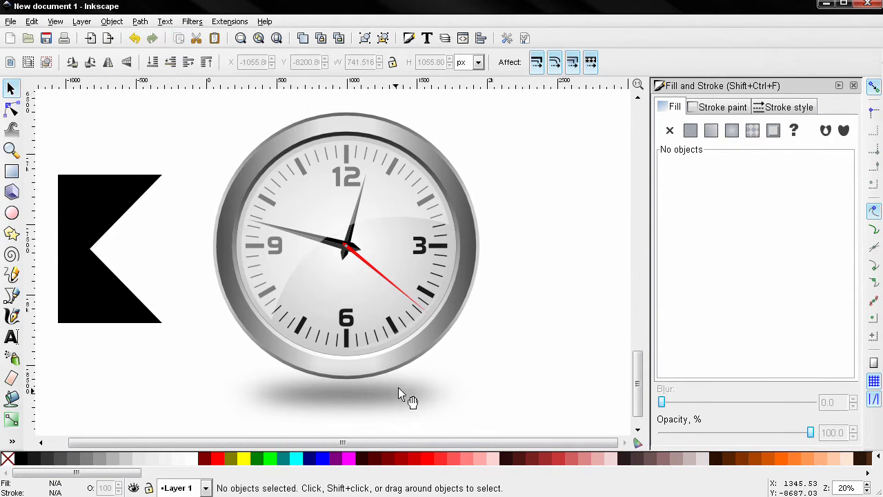
left_click(398, 394)
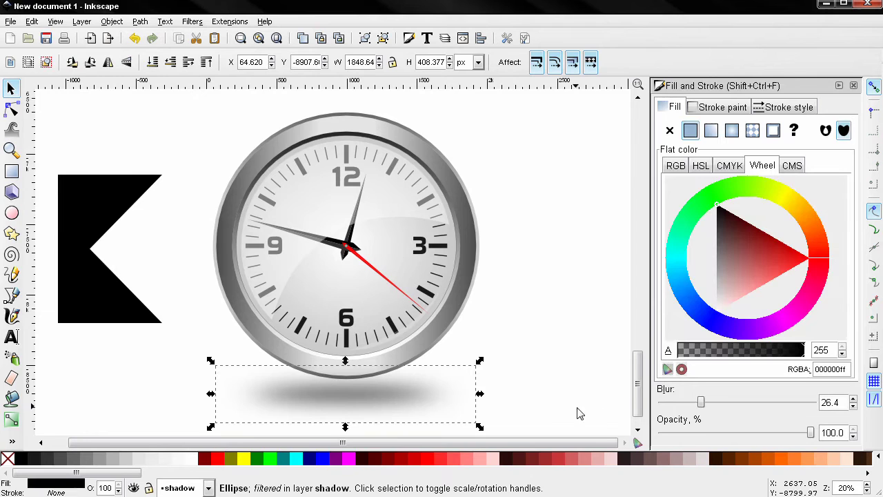
left_click(561, 296)
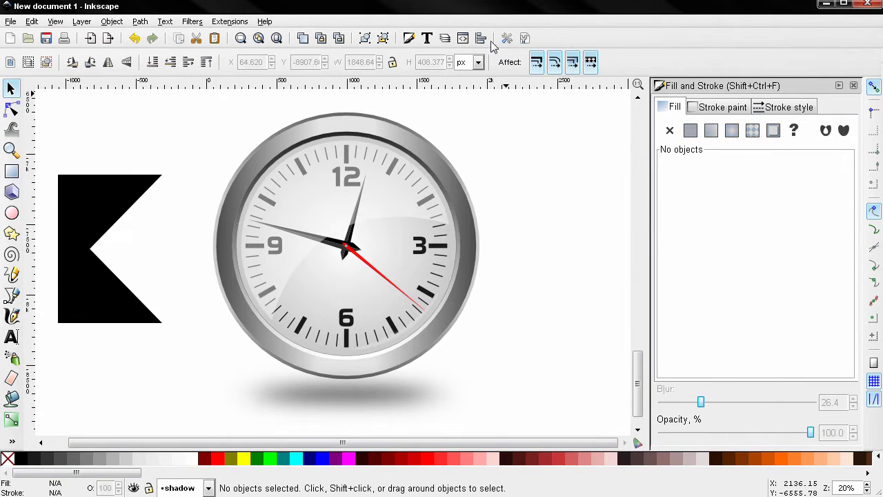
- Open Preferences on the Filters page showing Gaussian blur and filter effects quality
left_click(480, 39)
left_click_drag(495, 104, 451, 102)
left_click(271, 232)
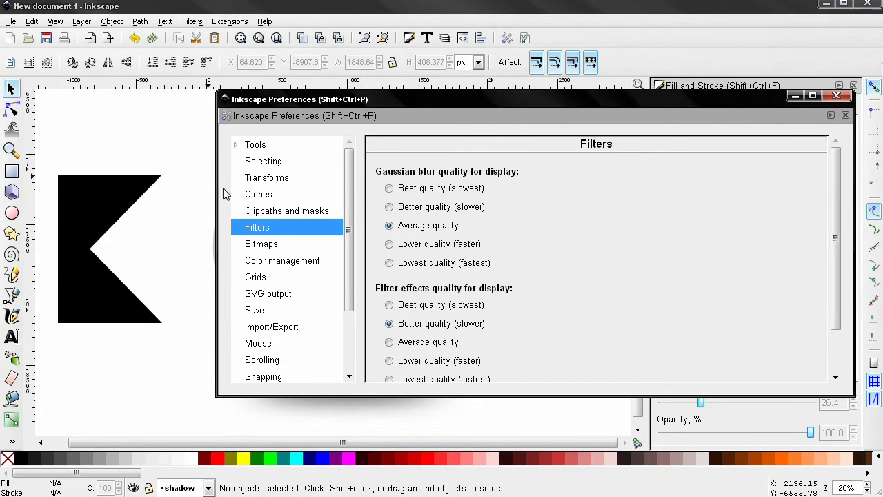
- Stretch the Preferences window taller and move it up-left so Number of Threads shows
left_click(11, 22)
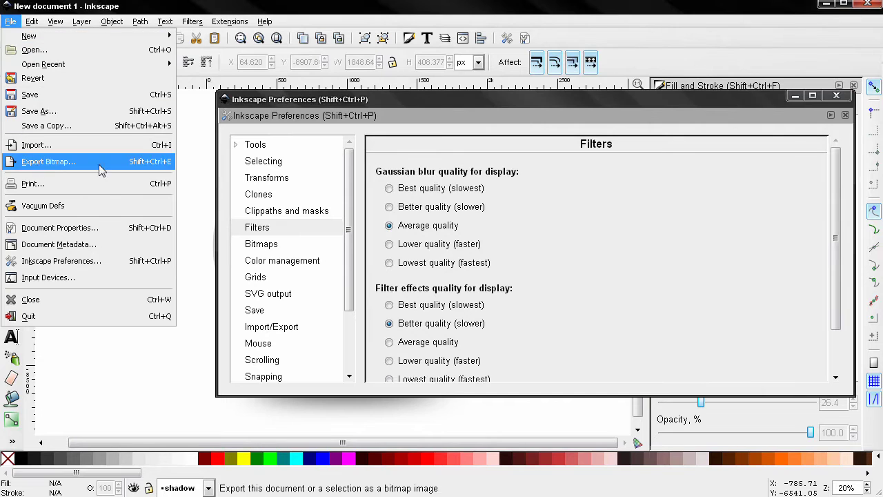
left_click(484, 103)
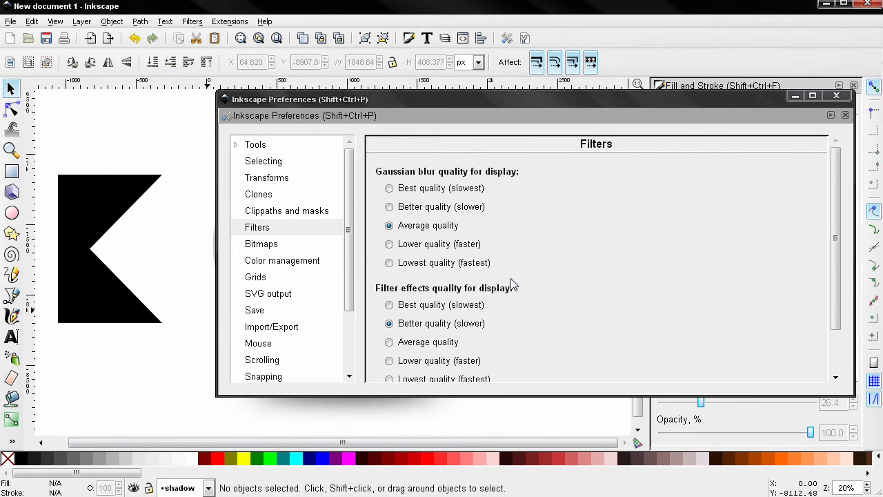
left_click_drag(458, 395, 457, 465)
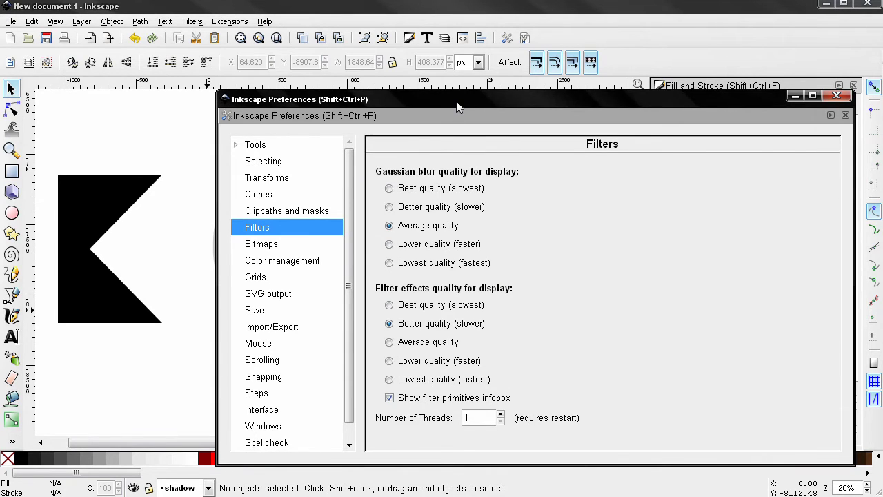
left_click_drag(457, 102, 455, 58)
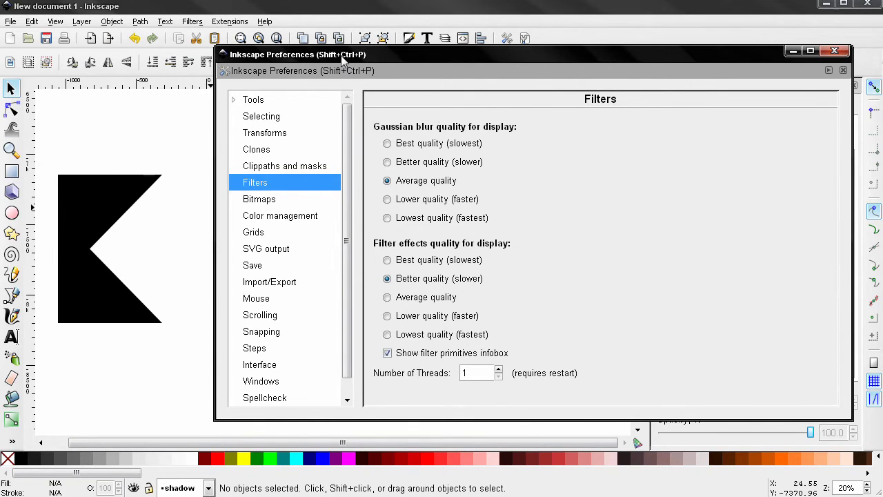
left_click_drag(343, 60, 325, 59)
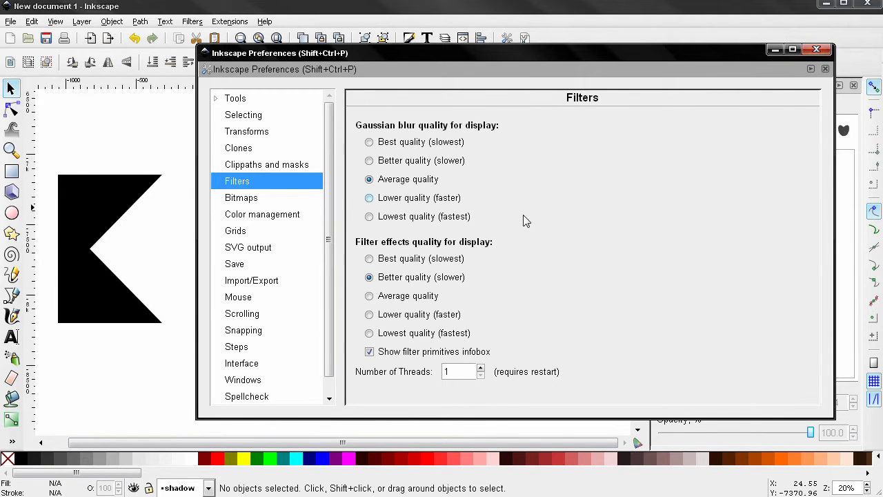
- Close the Preferences dialog, zoom out and pan the view left and up
left_click(817, 49)
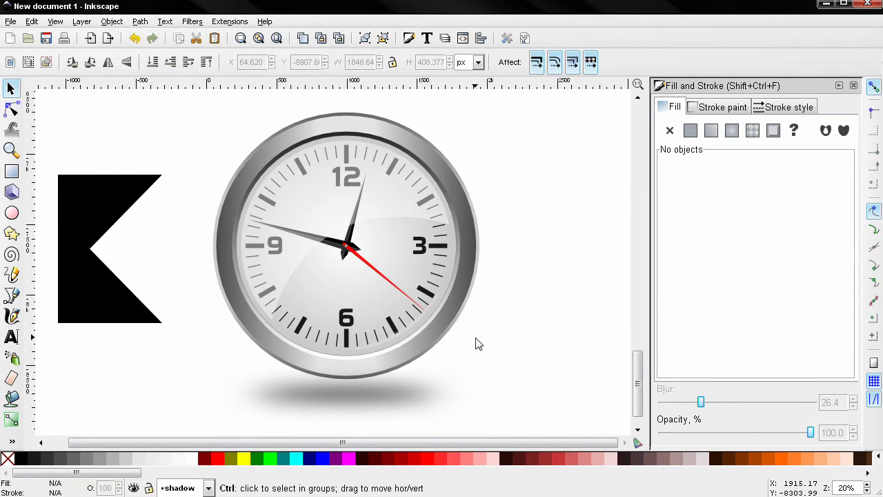
scroll(481, 347, "down", 3, "ctrl")
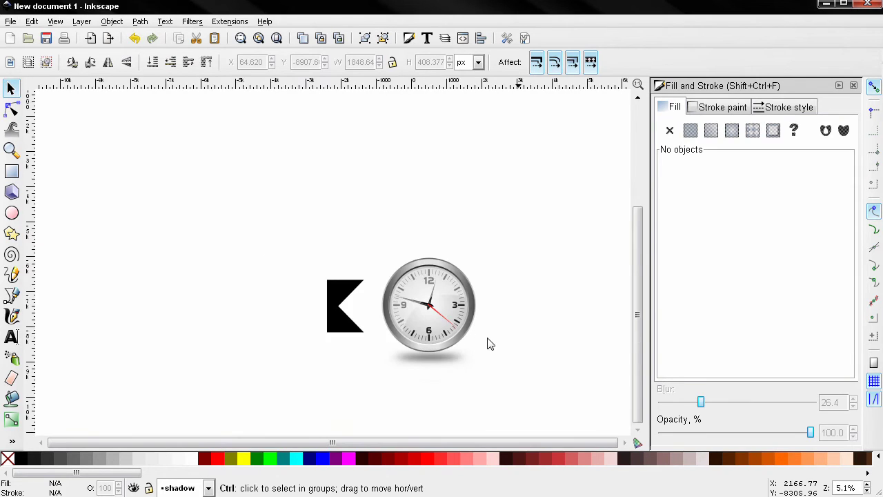
scroll(496, 343, "down", 1)
left_click_drag(509, 343, 426, 315)
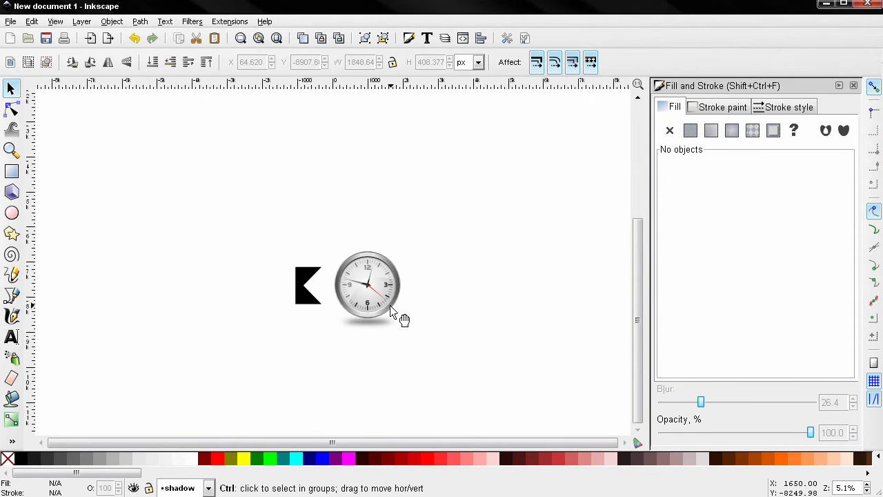
- Zoom in on the blurred shadow, then zoom back out to 20% and recenter the clock
scroll(391, 312, "up", 8, "ctrl")
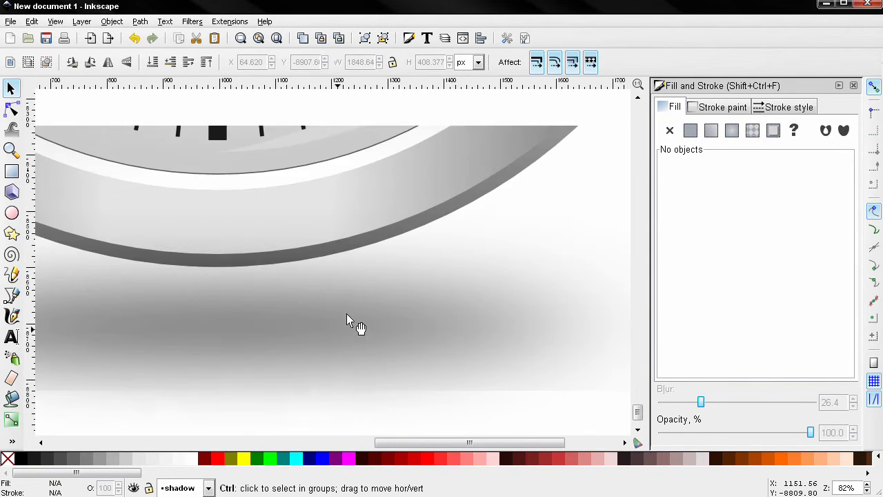
scroll(325, 231, "up", 1, "ctrl")
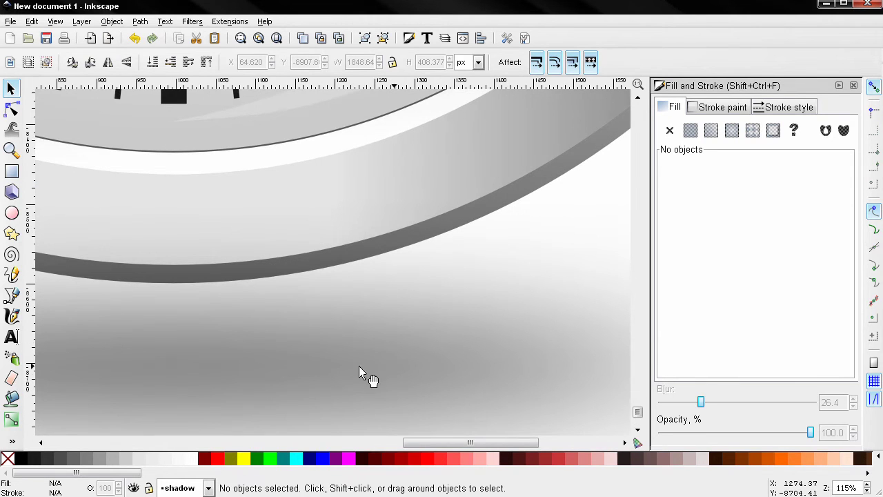
scroll(314, 291, "up", 1, "ctrl")
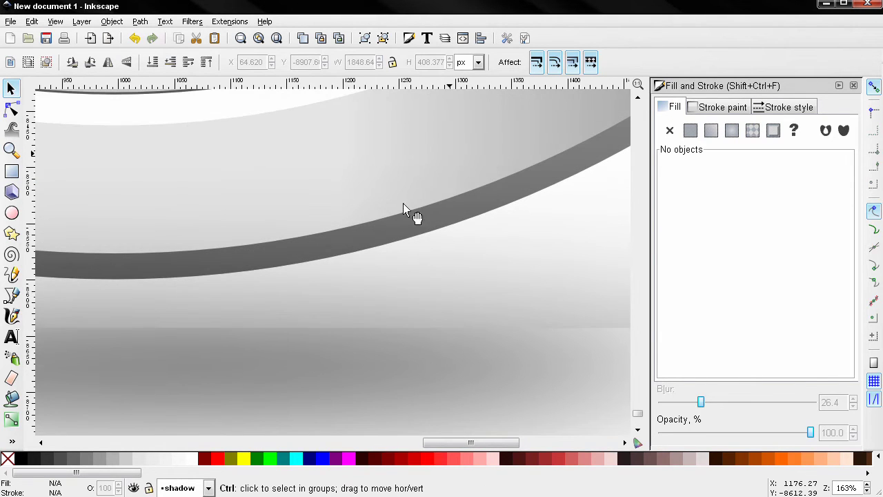
scroll(373, 279, "down", 6, "ctrl")
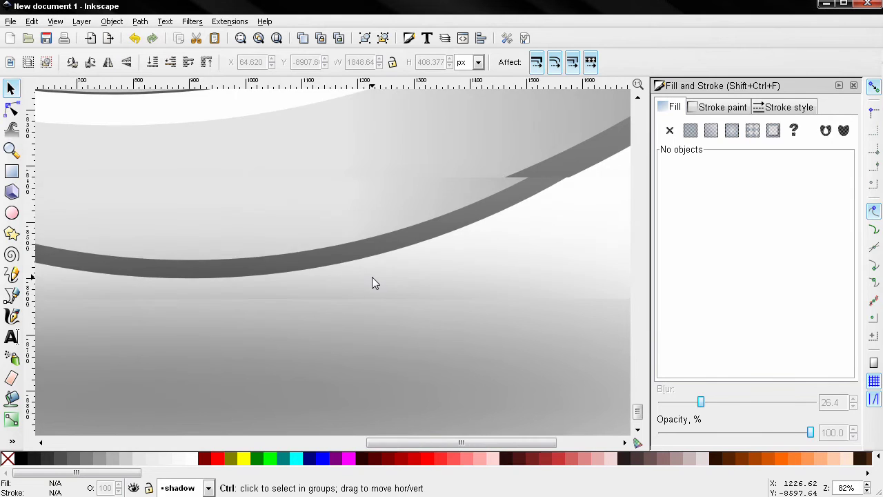
scroll(372, 276, "down", 4, "ctrl")
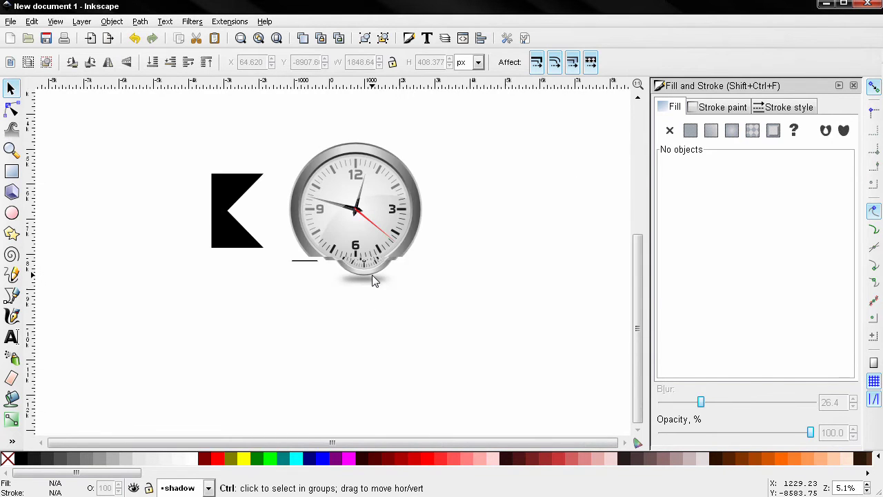
scroll(372, 276, "up", 4, "ctrl")
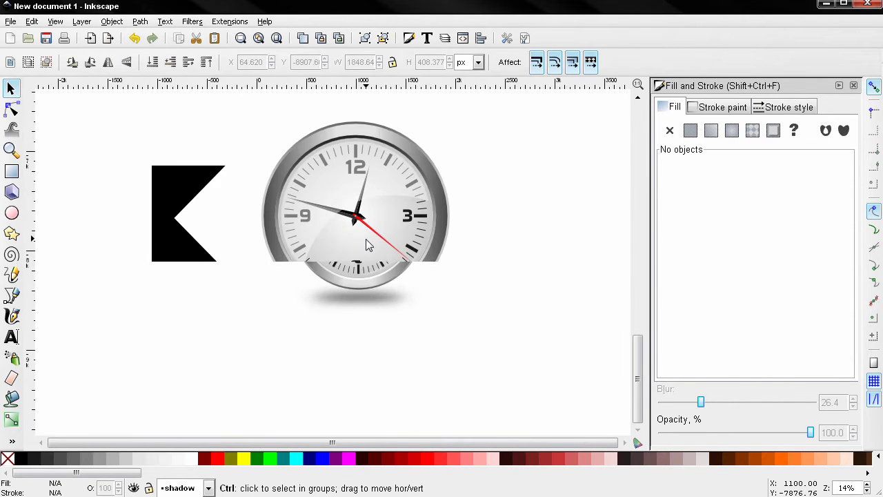
scroll(376, 297, "left", 1)
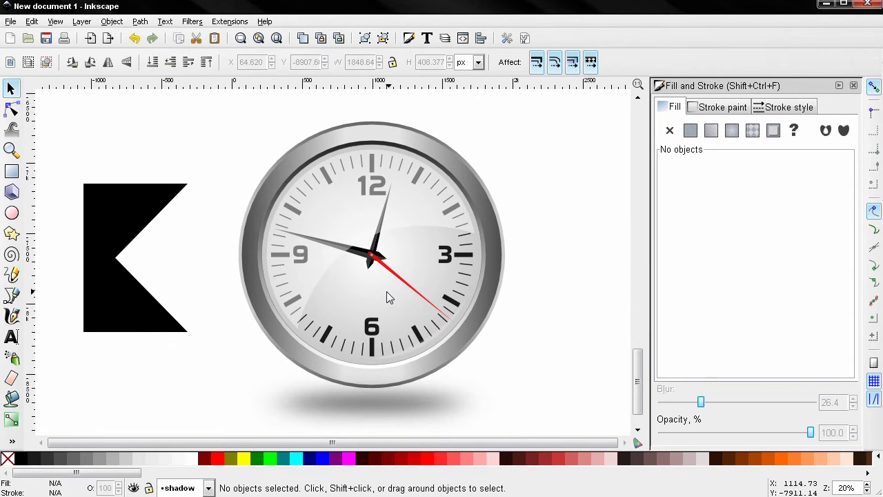
left_click_drag(454, 366, 454, 361)
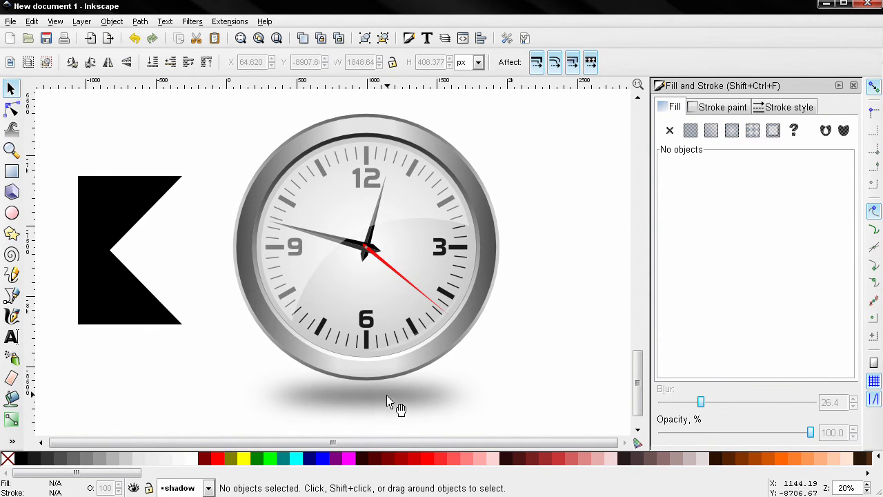
- Close the Fill and Stroke dock and select the blurred shadow ellipse
left_click(854, 85)
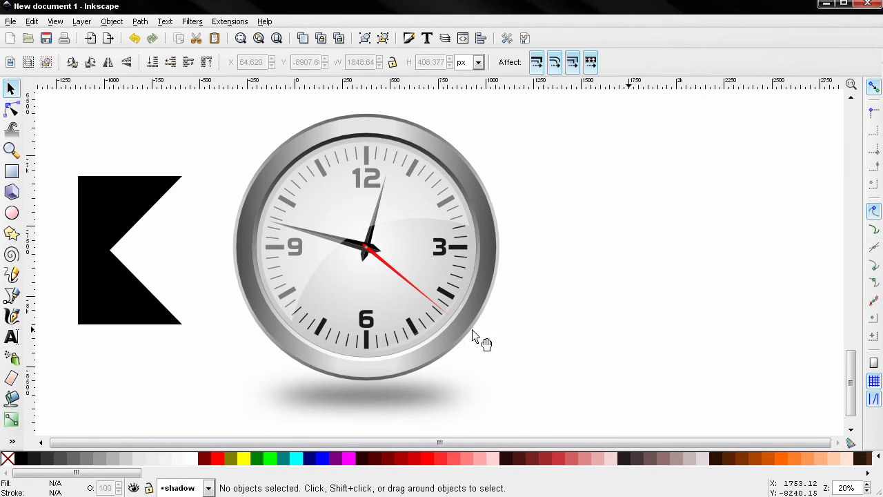
left_click(387, 407)
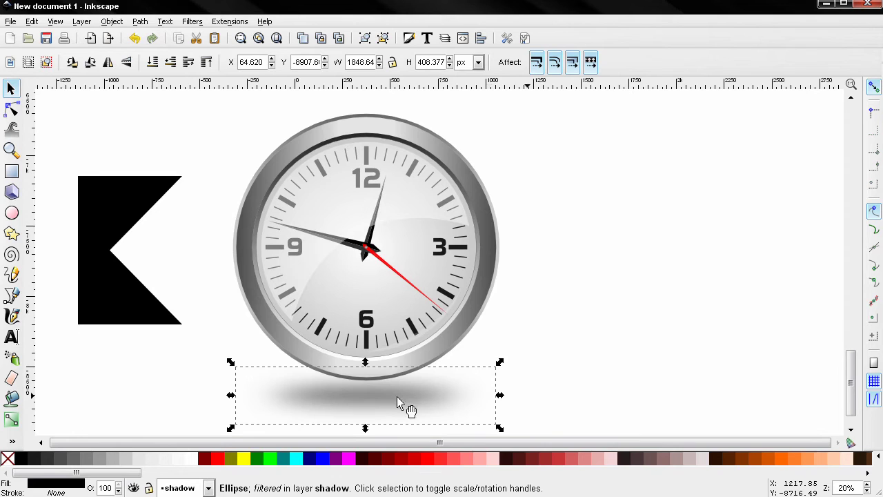
left_click(445, 38)
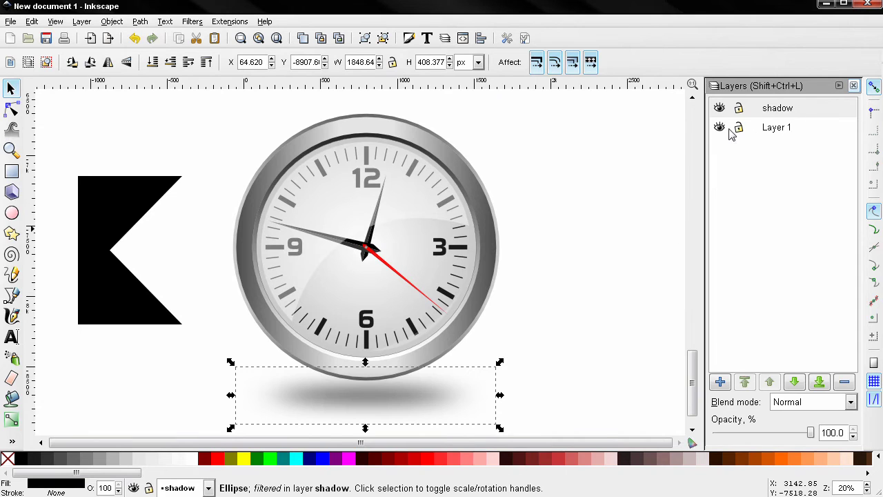
- Hide the 'shadow' layer, make it visible again, then close the Layers dock
left_click(720, 109)
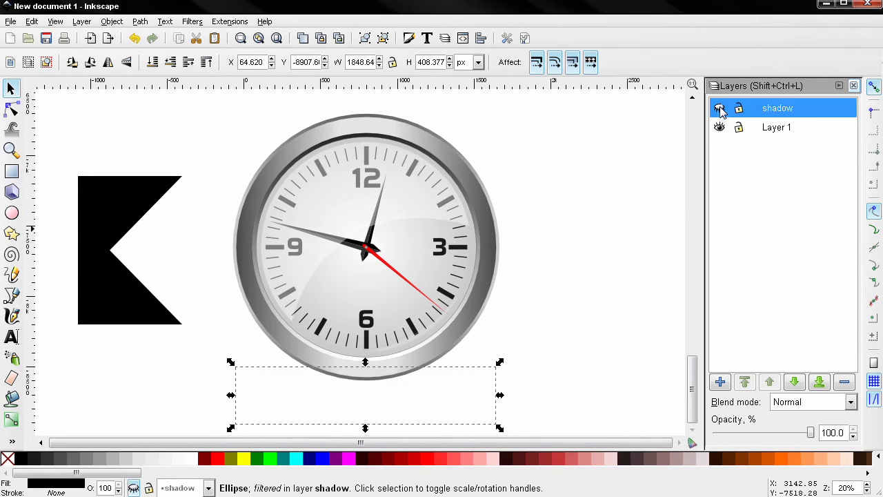
left_click(661, 191)
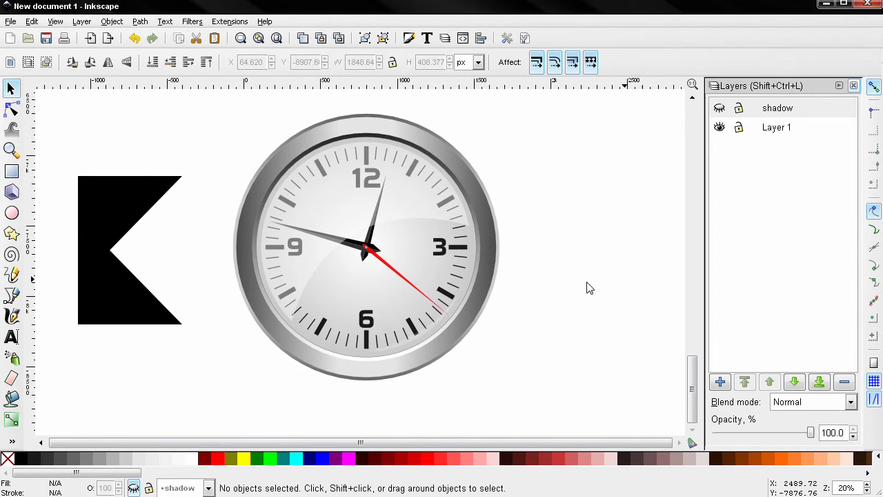
left_click(719, 109)
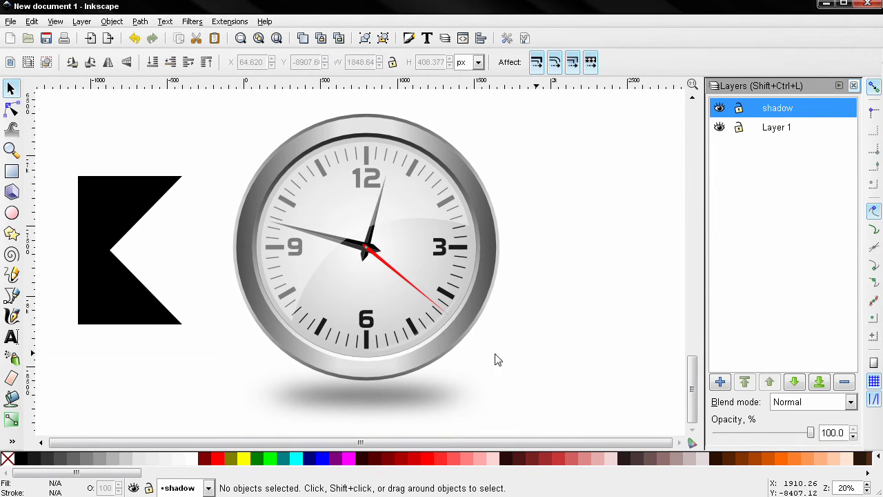
left_click(570, 268)
left_click(854, 85)
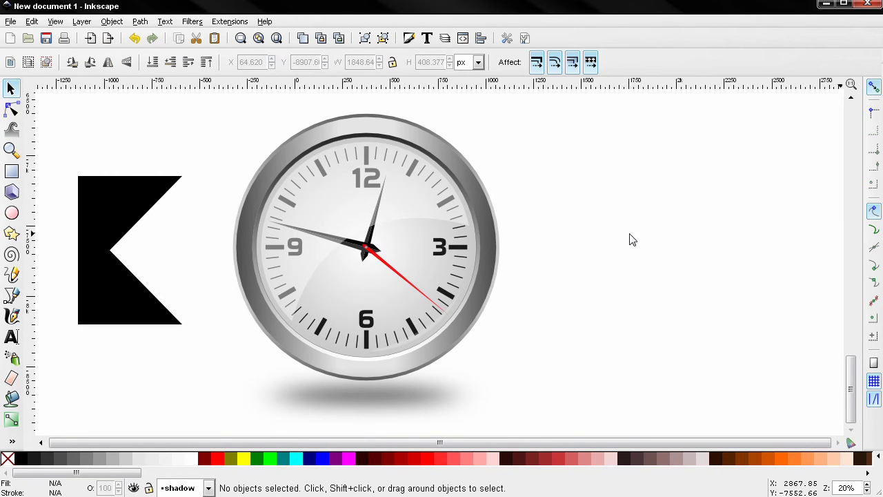
- Create a text object reading 'text' in empty canvas to the right of the clock
left_click(11, 336)
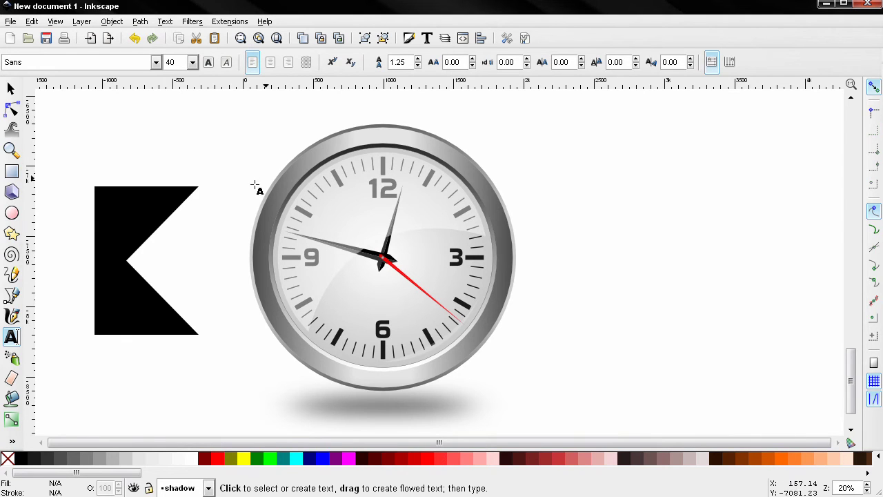
scroll(635, 264, "right", 12)
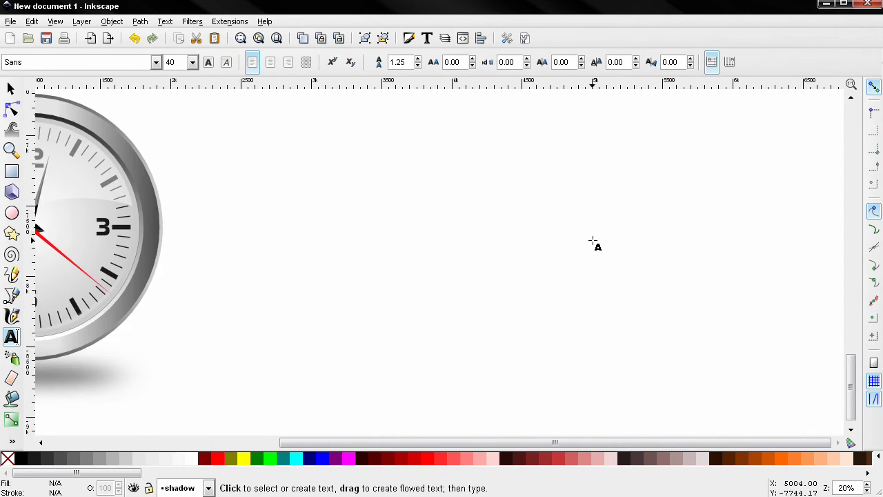
scroll(594, 242, "right", 18)
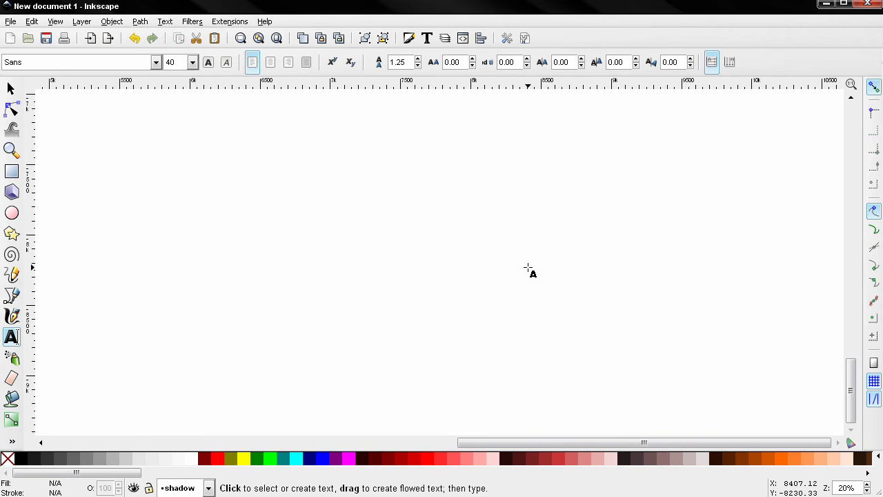
left_click(413, 243)
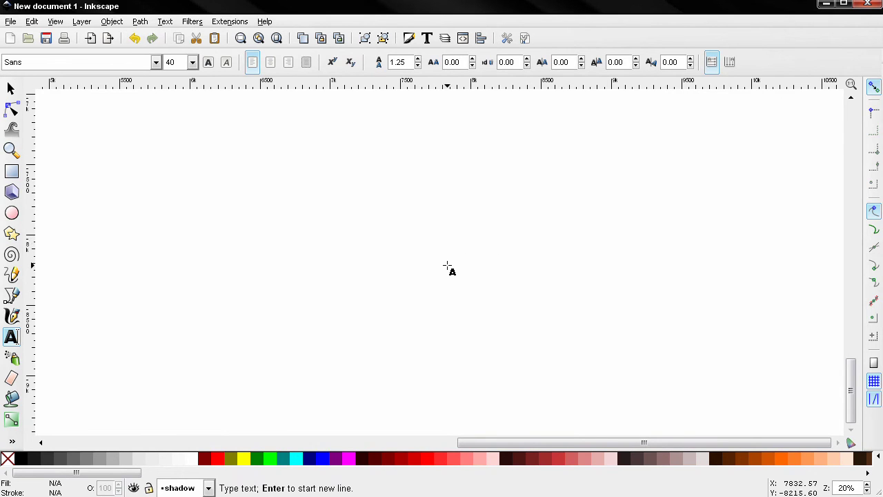
type("4")
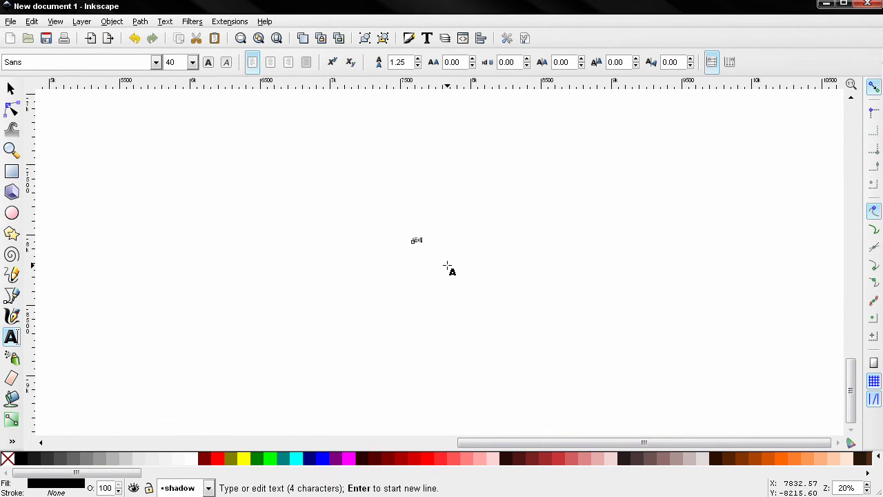
key("F1")
- Enlarge the 'text' object and move it to the upper right of the clock
left_click_drag(426, 246, 566, 377)
scroll(525, 318, "down", 3)
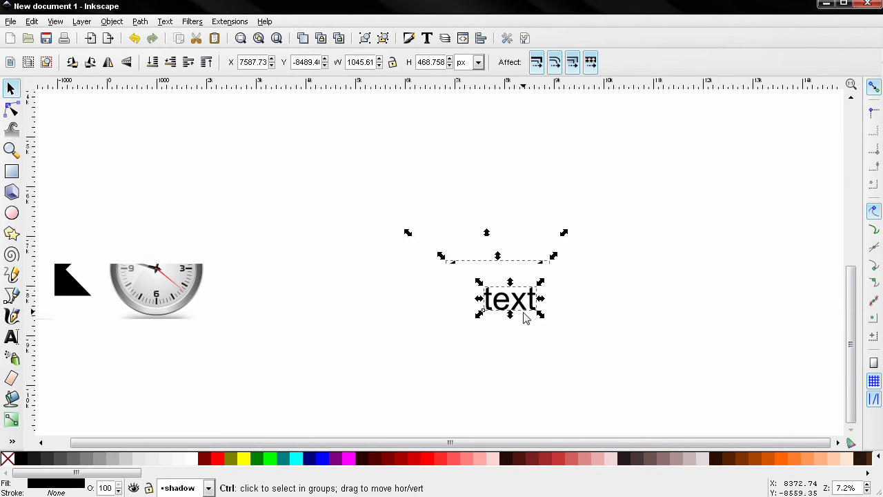
left_click_drag(525, 318, 176, 219)
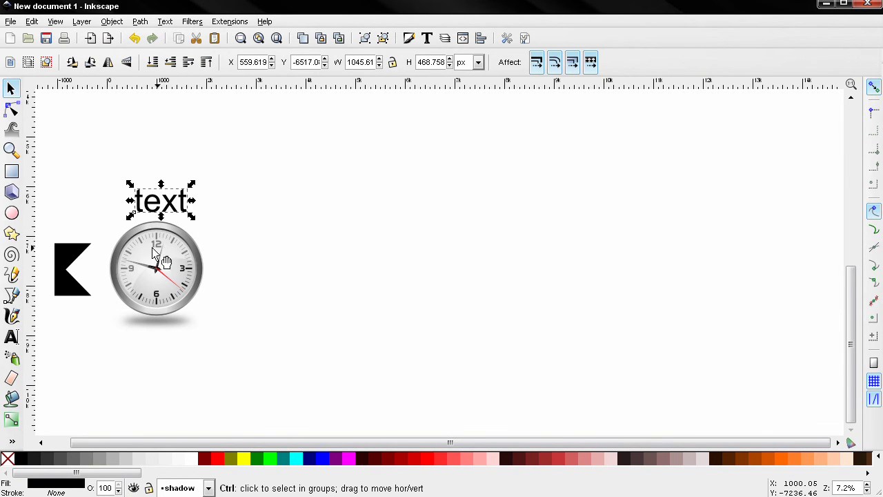
scroll(153, 249, "up", 3)
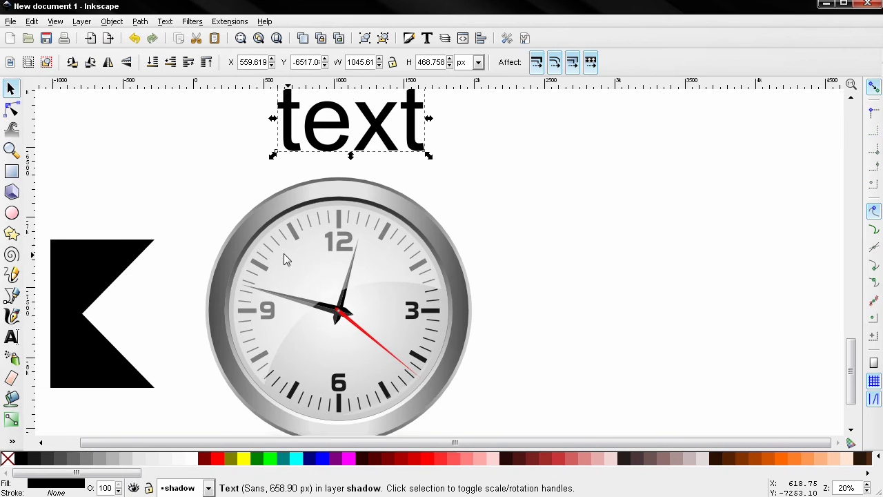
scroll(311, 258, "left", 1)
scroll(327, 240, "down", 1)
scroll(394, 234, "left", 1)
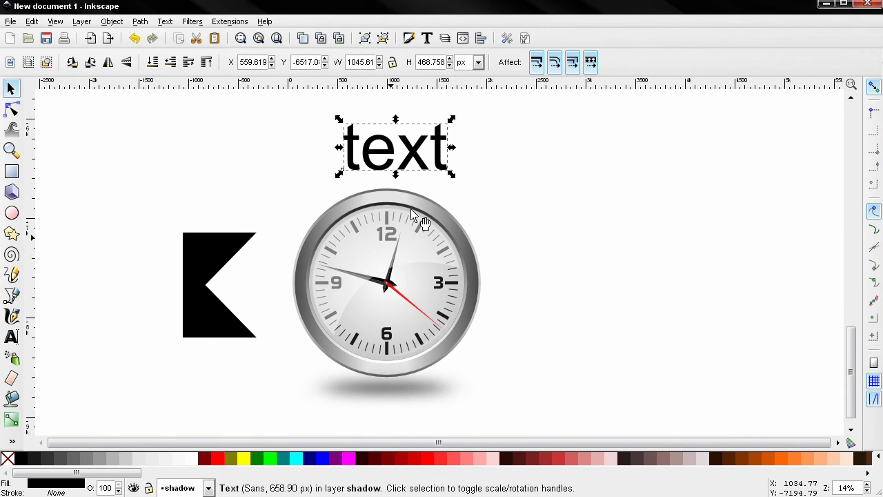
left_click_drag(418, 174, 550, 200)
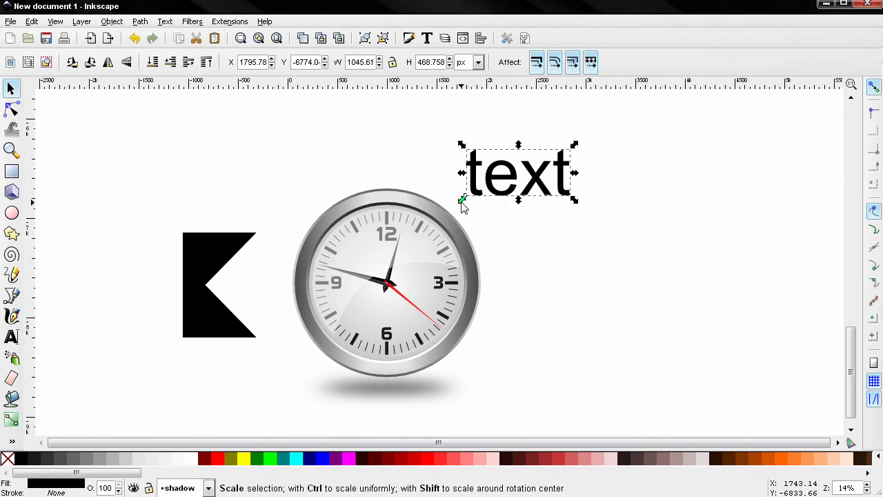
- Delete the text object and the black K shape
key("Delete")
left_click(242, 252)
key("Delete")
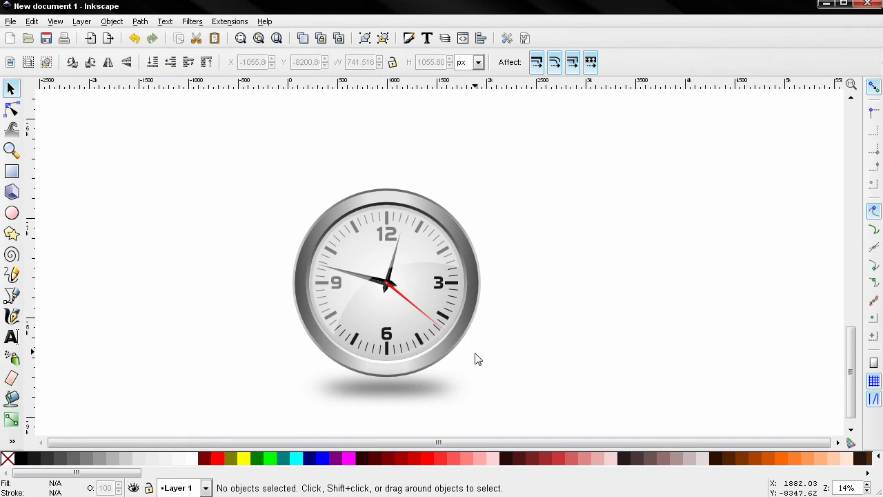
scroll(476, 359, "up", 1, "ctrl")
scroll(438, 345, "right", 3)
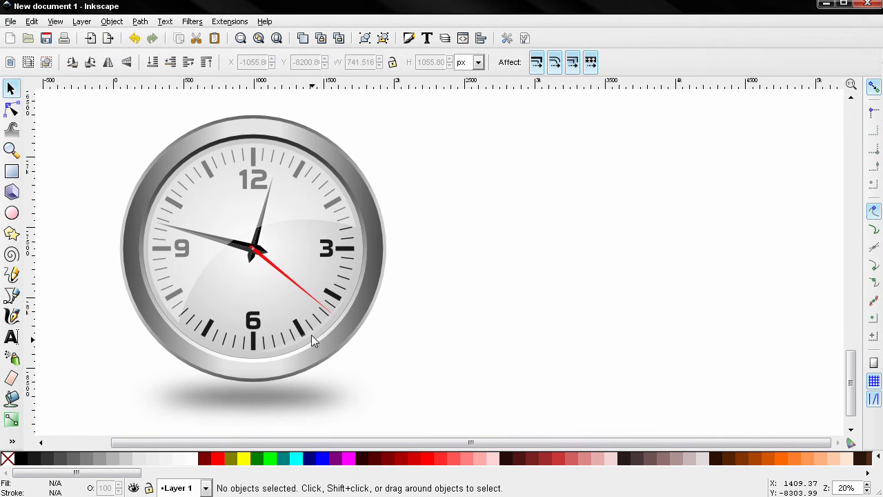